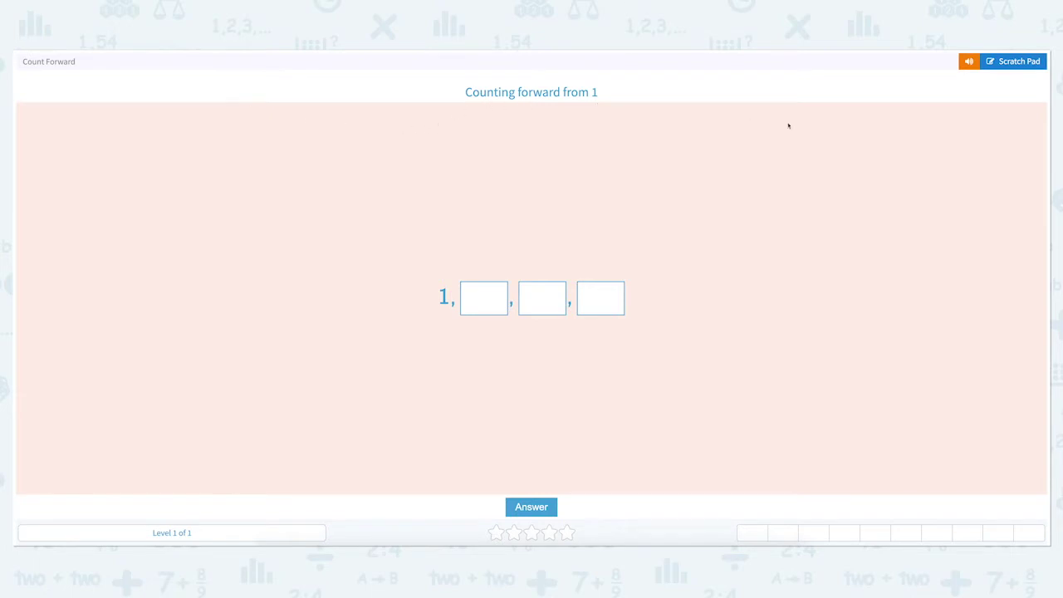
- On the scratch pad, circle 'forward' and 1, underline 1, sketch 2, then clear the doodles
{"action": "left_click", "coordinate": [1016, 61]}
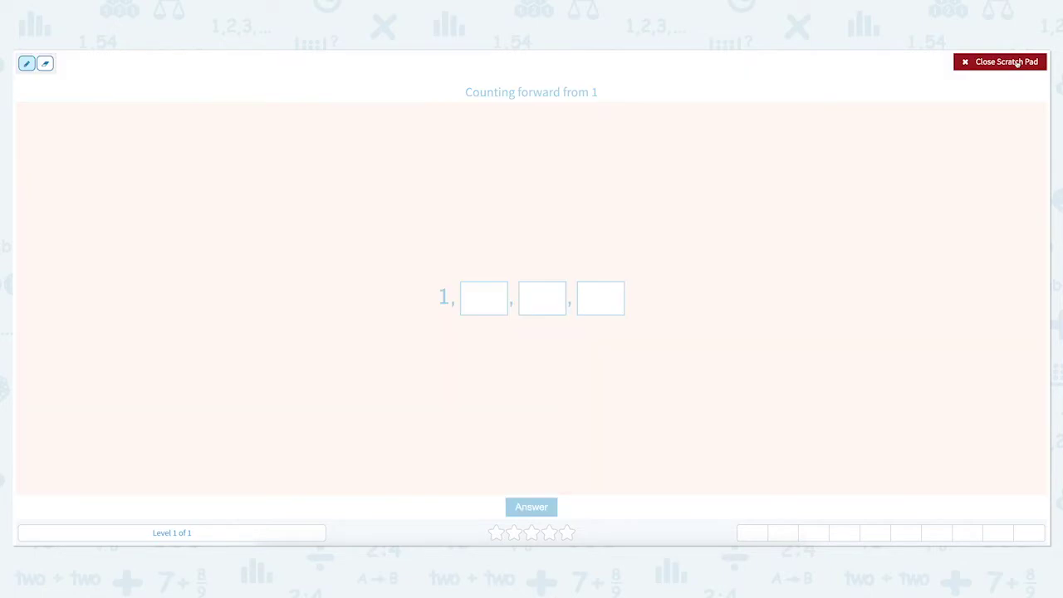
{"action": "mouse_move", "coordinate": [539, 105]}
{"action": "left_mouse_down"}
{"action": "mouse_move", "coordinate": [528, 106]}
{"action": "mouse_move", "coordinate": [533, 79]}
{"action": "mouse_move", "coordinate": [550, 106]}
{"action": "mouse_move", "coordinate": [537, 106]}
{"action": "left_mouse_up"}
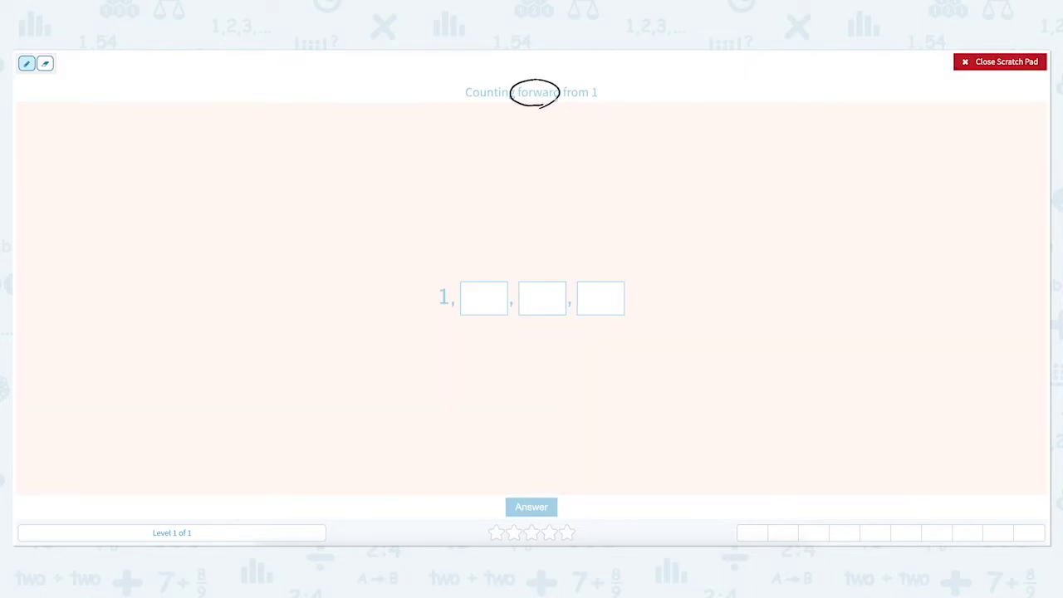
{"action": "mouse_move", "coordinate": [600, 103]}
{"action": "left_mouse_down"}
{"action": "mouse_move", "coordinate": [587, 92]}
{"action": "mouse_move", "coordinate": [612, 82]}
{"action": "mouse_move", "coordinate": [598, 103]}
{"action": "left_mouse_up"}
{"action": "left_click_drag", "start_coordinate": [437, 317], "coordinate": [451, 316]}
{"action": "mouse_move", "coordinate": [474, 291]}
{"action": "left_mouse_down"}
{"action": "mouse_move", "coordinate": [484, 294]}
{"action": "mouse_move", "coordinate": [474, 311]}
{"action": "mouse_move", "coordinate": [542, 296]}
{"action": "mouse_move", "coordinate": [534, 308]}
{"action": "mouse_move", "coordinate": [607, 301]}
{"action": "mouse_move", "coordinate": [596, 314]}
{"action": "left_mouse_up"}
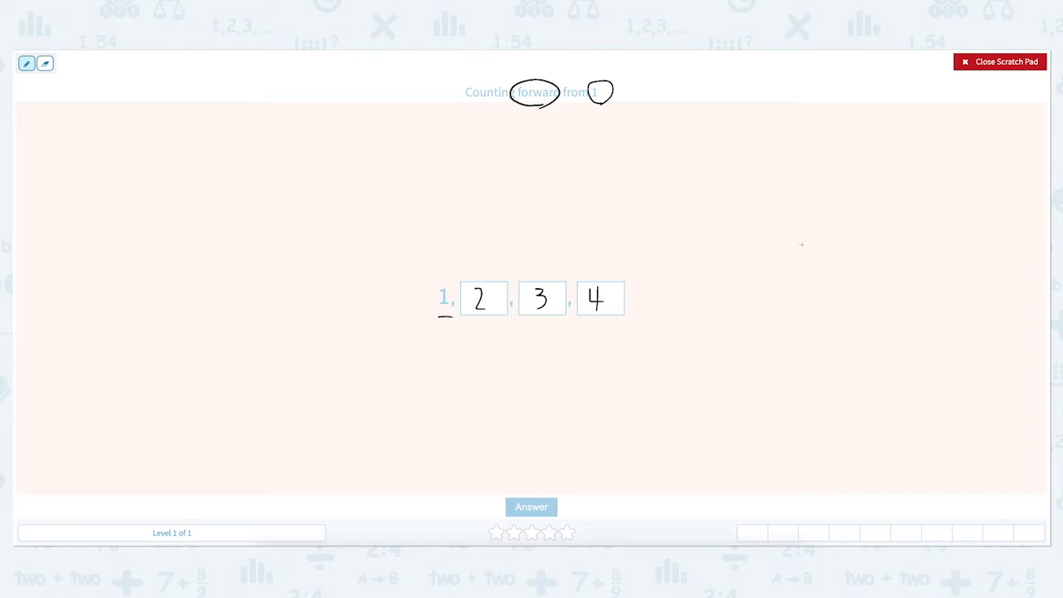
{"action": "left_click", "coordinate": [988, 65]}
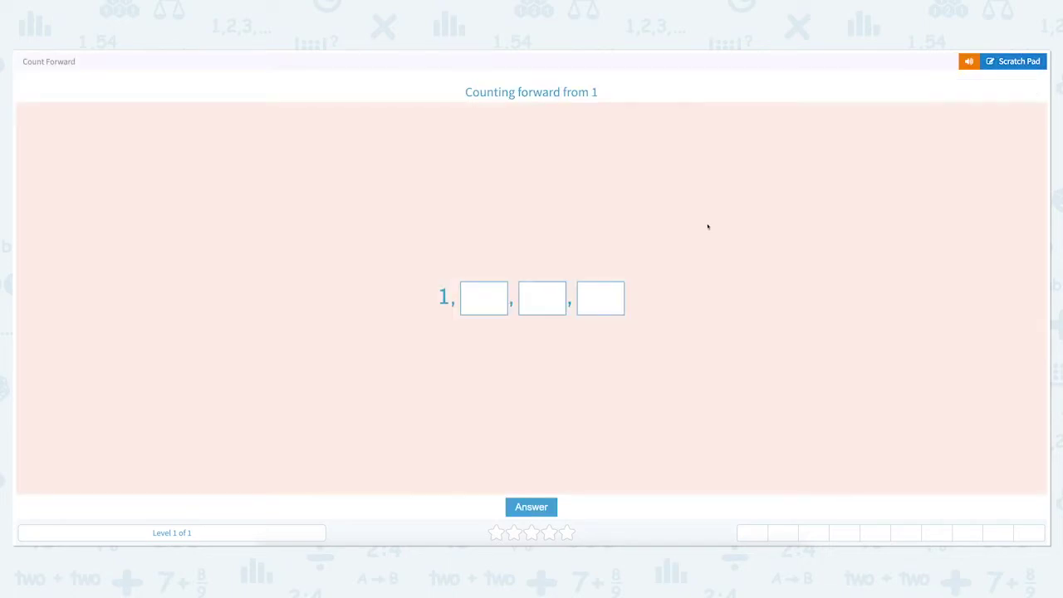
- Enter 2, 3, 4 in the three answer boxes and submit the answer
{"action": "type", "text": "2"}
{"action": "left_click", "coordinate": [532, 301]}
{"action": "type", "text": "3"}
{"action": "left_click", "coordinate": [600, 303]}
{"action": "type", "text": "4"}
{"action": "left_click", "coordinate": [531, 505]}
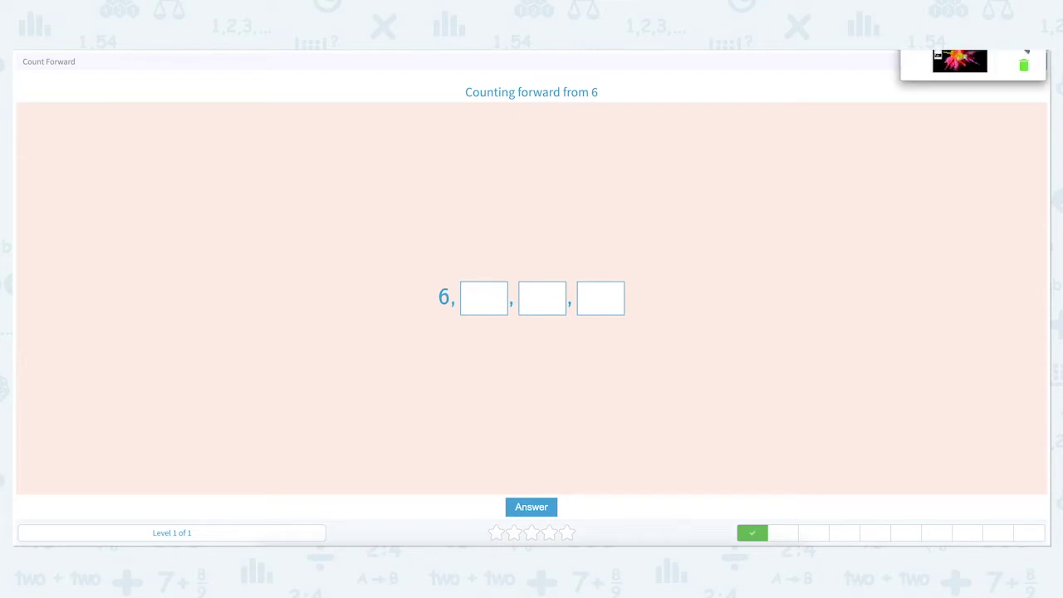
- On the scratch pad, circle 'forward', underline 6, sketch 7, 8, 9, then clear the doodles
{"action": "left_click", "coordinate": [1027, 52]}
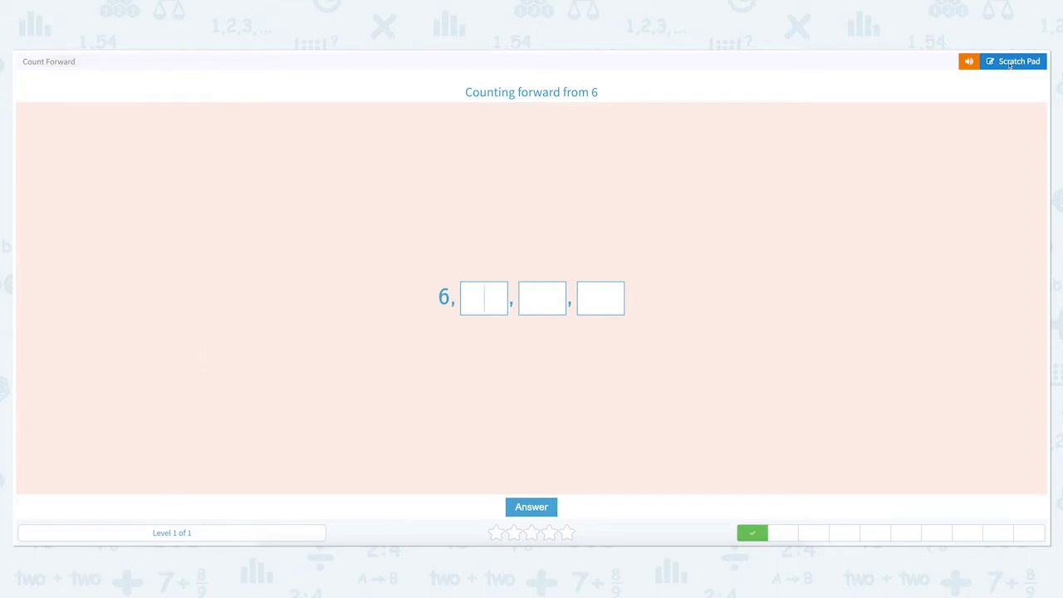
{"action": "left_click", "coordinate": [1010, 63]}
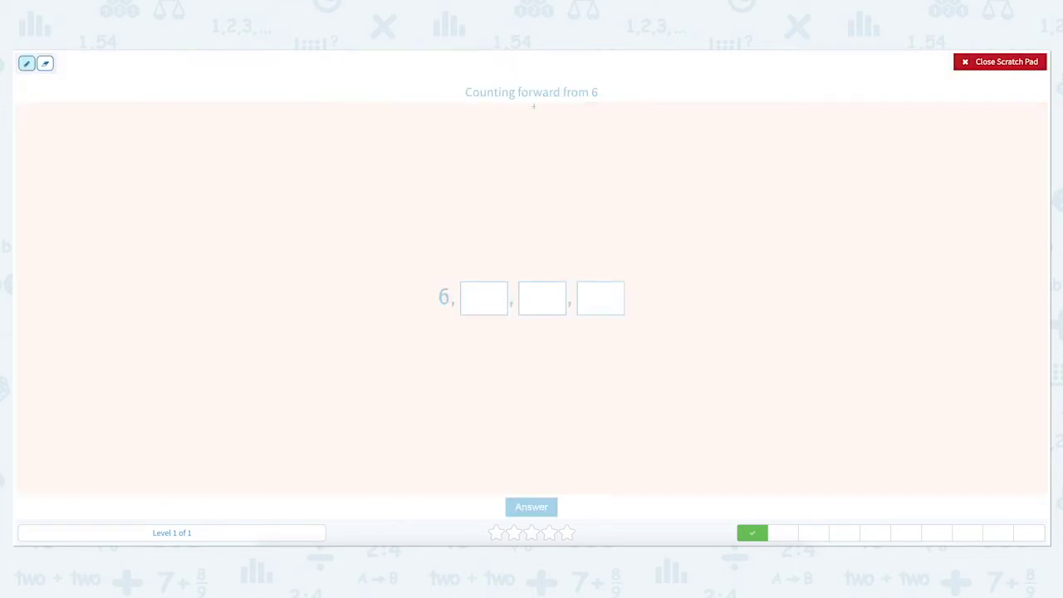
{"action": "mouse_move", "coordinate": [551, 107]}
{"action": "left_mouse_down"}
{"action": "mouse_move", "coordinate": [510, 98]}
{"action": "mouse_move", "coordinate": [553, 83]}
{"action": "mouse_move", "coordinate": [558, 105]}
{"action": "mouse_move", "coordinate": [585, 100]}
{"action": "mouse_move", "coordinate": [591, 77]}
{"action": "mouse_move", "coordinate": [609, 95]}
{"action": "mouse_move", "coordinate": [593, 104]}
{"action": "left_mouse_up"}
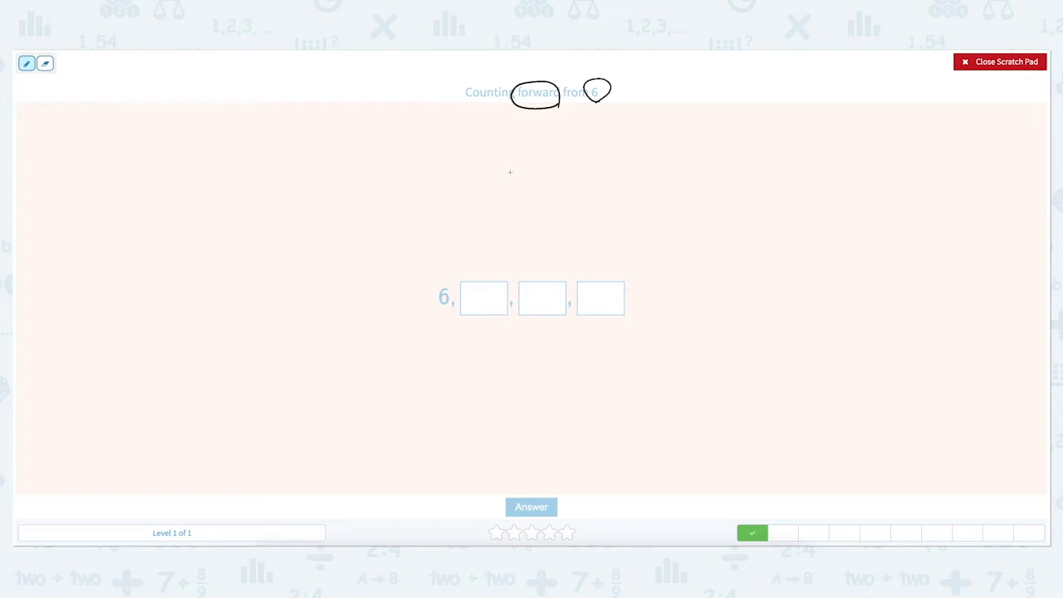
{"action": "left_click_drag", "start_coordinate": [440, 316], "coordinate": [453, 316]}
{"action": "left_click_drag", "start_coordinate": [491, 288], "coordinate": [485, 316]}
{"action": "left_click_drag", "start_coordinate": [541, 288], "coordinate": [537, 323]}
{"action": "mouse_move", "coordinate": [591, 283]}
{"action": "left_mouse_down"}
{"action": "mouse_move", "coordinate": [604, 283]}
{"action": "mouse_move", "coordinate": [605, 314]}
{"action": "left_mouse_up"}
{"action": "left_click", "coordinate": [1005, 62]}
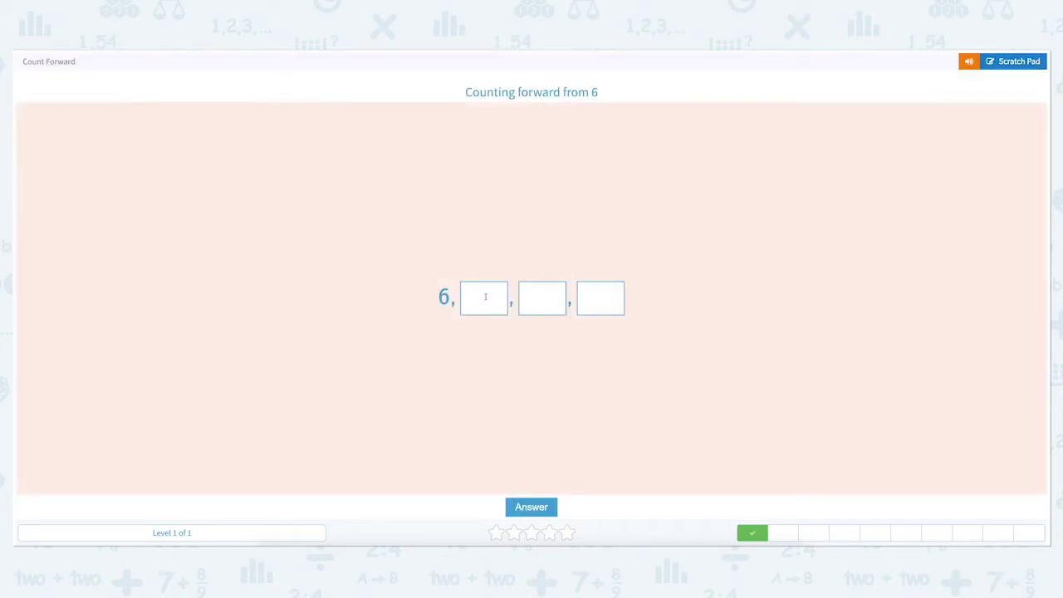
- Enter 7, 8, 9 in the answer boxes and submit for checking
{"action": "type", "text": "7"}
{"action": "left_click", "coordinate": [543, 298]}
{"action": "type", "text": "8"}
{"action": "left_click", "coordinate": [600, 297]}
{"action": "type", "text": "9"}
{"action": "left_click", "coordinate": [532, 506]}
- On the scratch pad, circle 'forward', underline 1, sketch 2, 3, 4, then clear the doodles
{"action": "left_click", "coordinate": [1016, 67]}
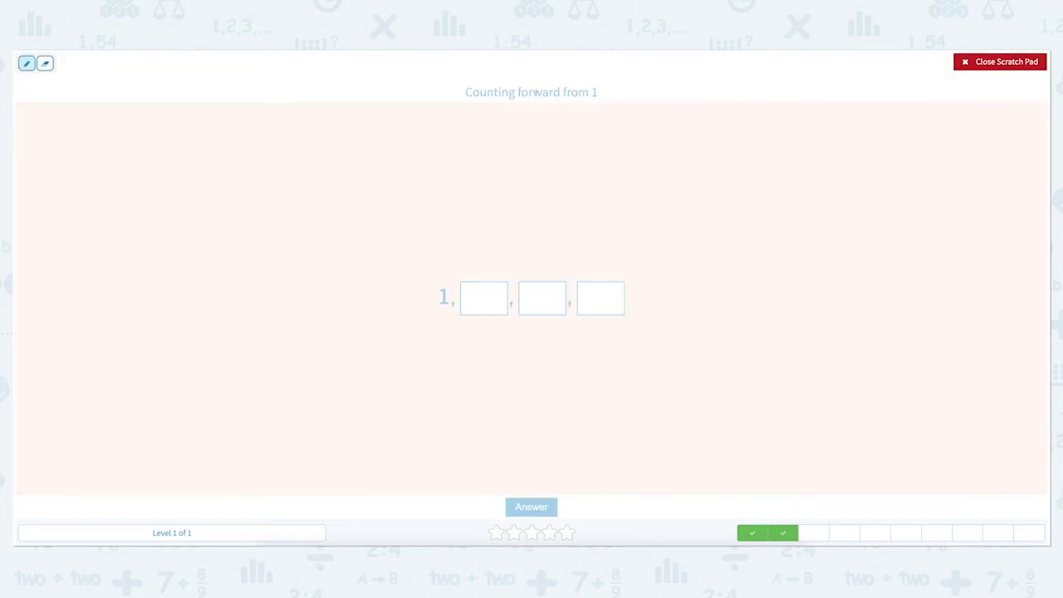
{"action": "mouse_move", "coordinate": [533, 109]}
{"action": "left_mouse_down"}
{"action": "mouse_move", "coordinate": [511, 86]}
{"action": "mouse_move", "coordinate": [564, 87]}
{"action": "mouse_move", "coordinate": [563, 108]}
{"action": "mouse_move", "coordinate": [592, 85]}
{"action": "mouse_move", "coordinate": [608, 89]}
{"action": "mouse_move", "coordinate": [601, 108]}
{"action": "left_mouse_up"}
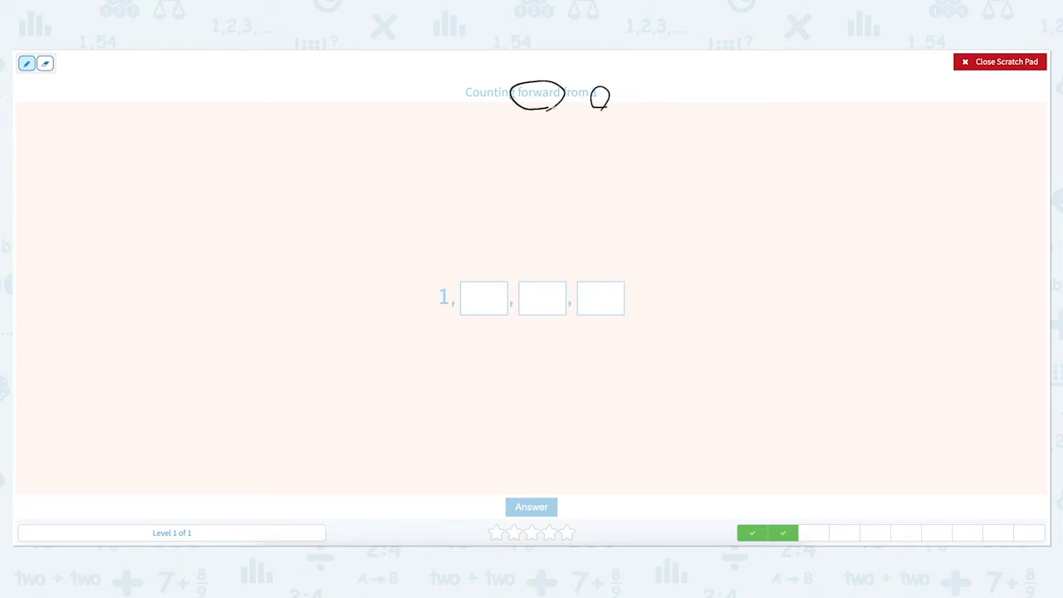
{"action": "left_click_drag", "start_coordinate": [442, 314], "coordinate": [457, 314]}
{"action": "mouse_move", "coordinate": [472, 291]}
{"action": "left_mouse_down"}
{"action": "mouse_move", "coordinate": [475, 310]}
{"action": "mouse_move", "coordinate": [536, 290]}
{"action": "mouse_move", "coordinate": [531, 311]}
{"action": "left_mouse_up"}
{"action": "mouse_move", "coordinate": [594, 294]}
{"action": "left_mouse_down"}
{"action": "mouse_move", "coordinate": [594, 311]}
{"action": "mouse_move", "coordinate": [605, 302]}
{"action": "mouse_move", "coordinate": [600, 319]}
{"action": "left_mouse_up"}
{"action": "left_click", "coordinate": [1001, 61]}
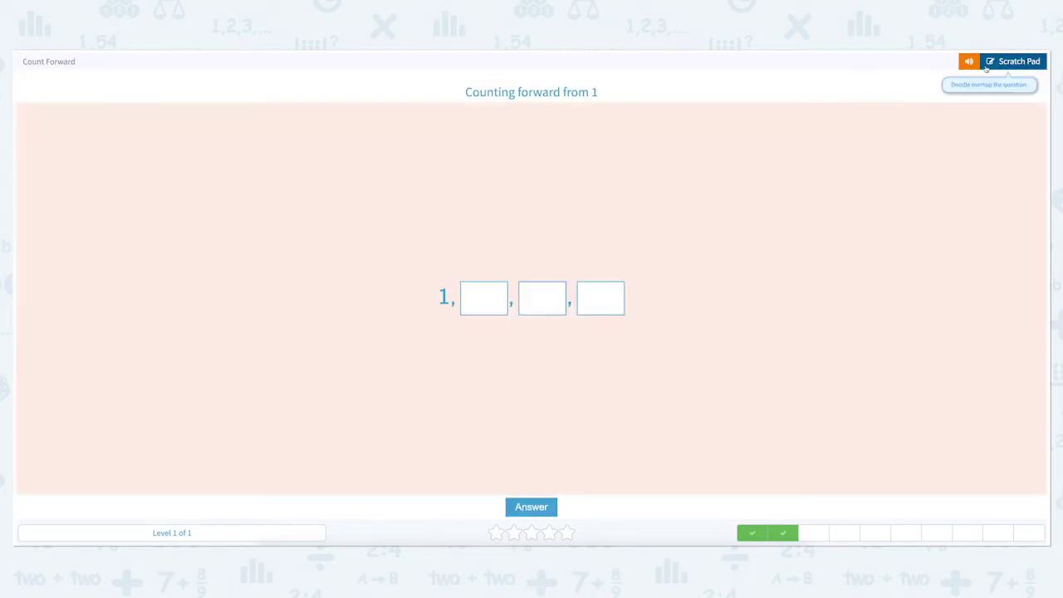
- Fill the three answer boxes with 2, 3, 4 and submit the answer
{"action": "left_click", "coordinate": [483, 290]}
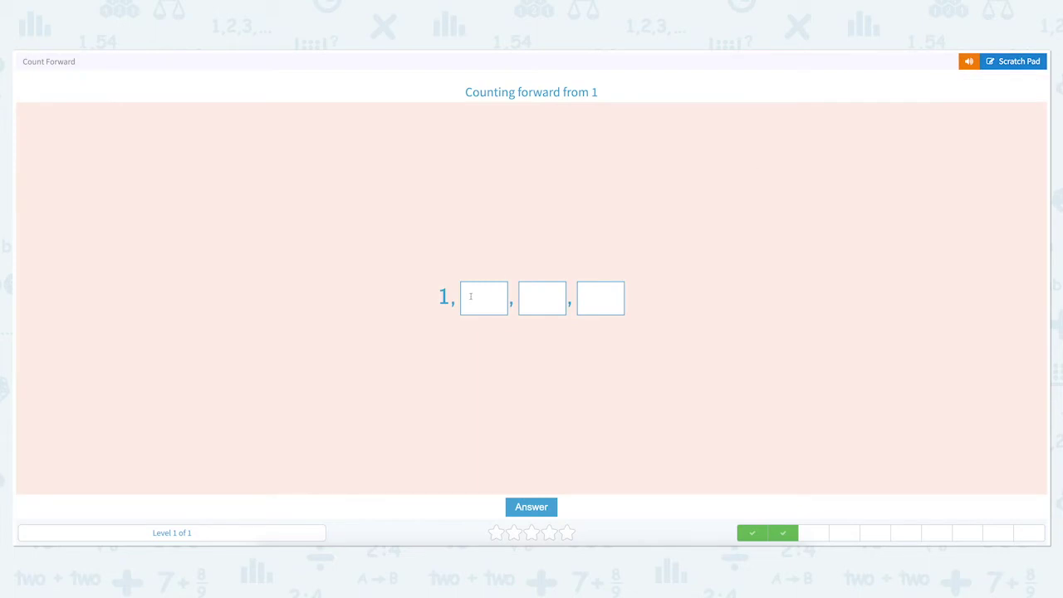
{"action": "type", "text": "2"}
{"action": "left_click", "coordinate": [555, 300]}
{"action": "type", "text": "3"}
{"action": "left_click", "coordinate": [592, 299]}
{"action": "type", "text": "4"}
{"action": "left_click", "coordinate": [529, 506]}
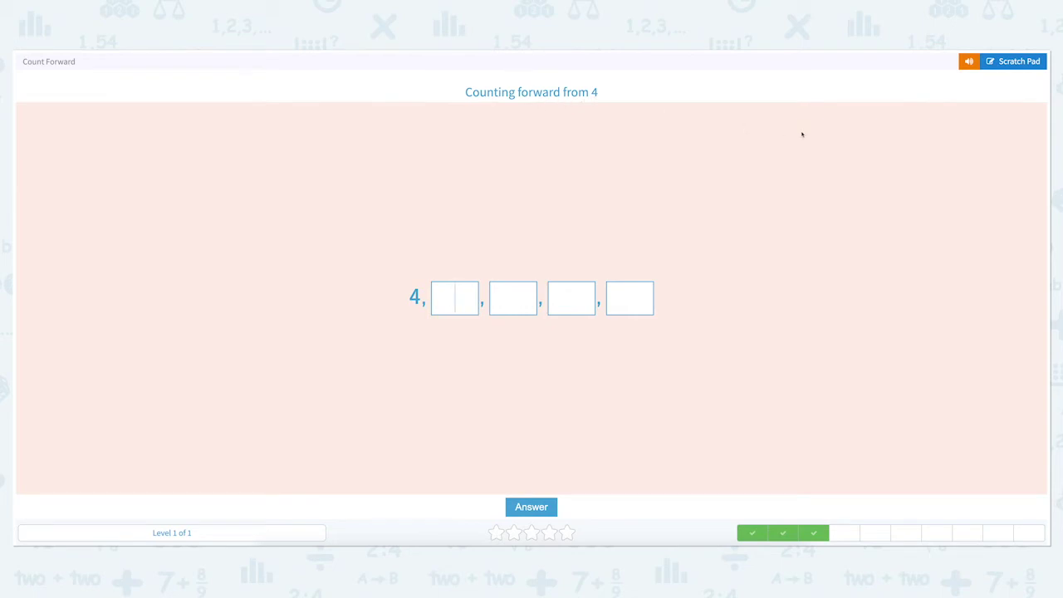
- On the scratch pad, circle 'forward' and 4, underline the start, then clear the doodles
{"action": "left_click", "coordinate": [1026, 63]}
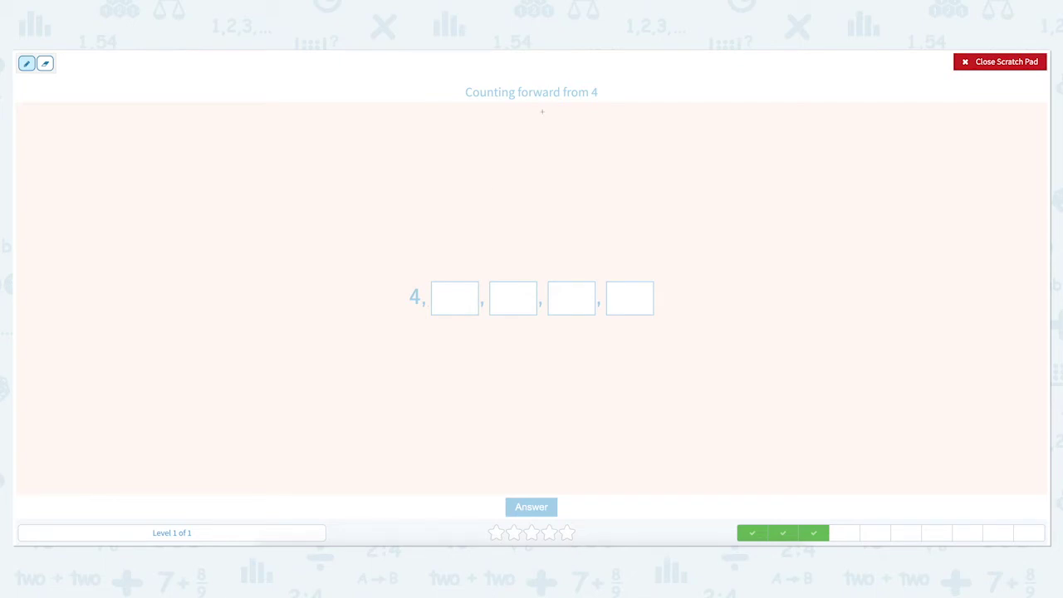
{"action": "mouse_move", "coordinate": [544, 112]}
{"action": "left_mouse_down"}
{"action": "mouse_move", "coordinate": [516, 97]}
{"action": "mouse_move", "coordinate": [572, 91]}
{"action": "mouse_move", "coordinate": [548, 111]}
{"action": "mouse_move", "coordinate": [615, 83]}
{"action": "mouse_move", "coordinate": [596, 108]}
{"action": "left_mouse_up"}
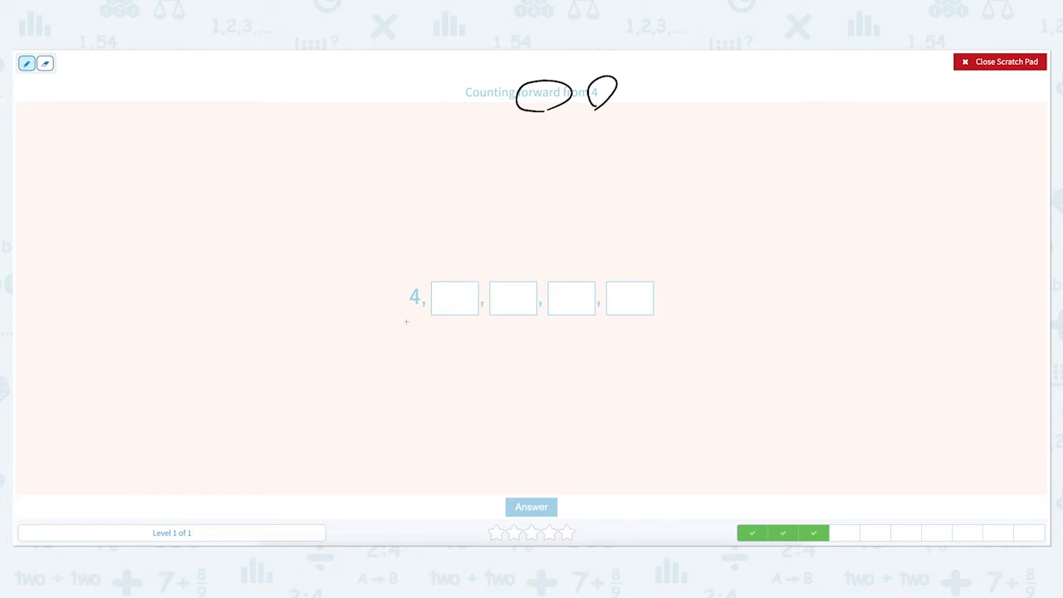
{"action": "mouse_move", "coordinate": [407, 322]}
{"action": "left_mouse_down"}
{"action": "mouse_move", "coordinate": [425, 321]}
{"action": "mouse_move", "coordinate": [458, 290]}
{"action": "mouse_move", "coordinate": [448, 296]}
{"action": "mouse_move", "coordinate": [467, 301]}
{"action": "mouse_move", "coordinate": [455, 310]}
{"action": "mouse_move", "coordinate": [577, 304]}
{"action": "mouse_move", "coordinate": [622, 317]}
{"action": "mouse_move", "coordinate": [628, 290]}
{"action": "left_mouse_up"}
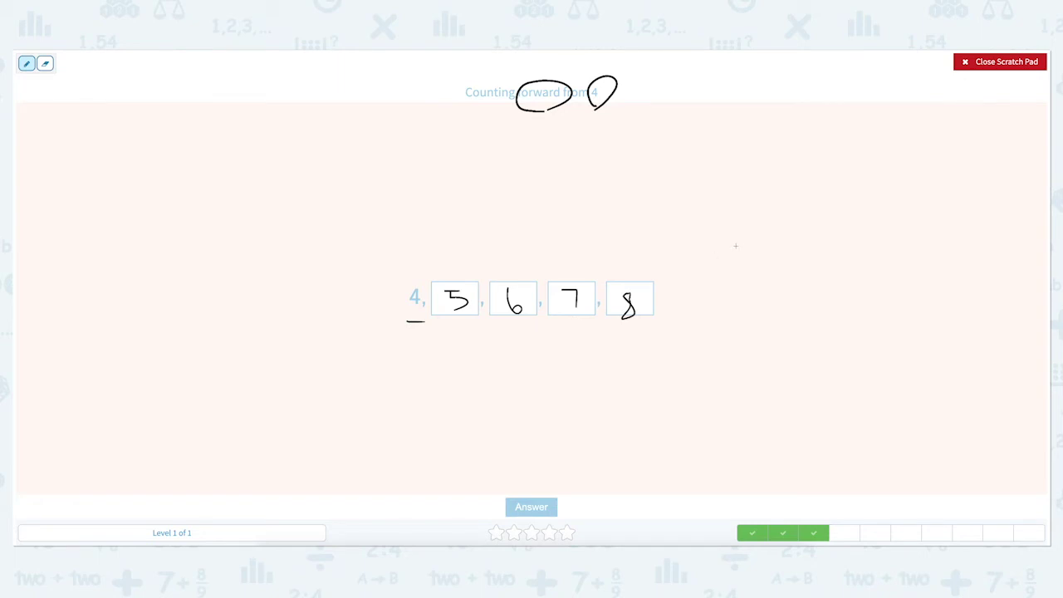
{"action": "left_click", "coordinate": [988, 62]}
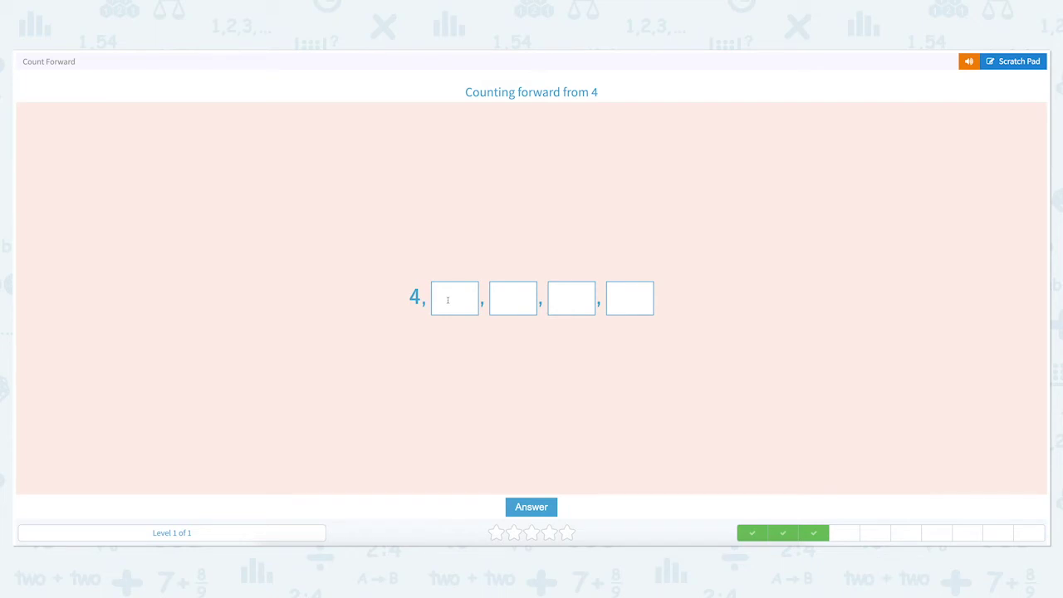
- Enter 5, 6, 7, 8 in the four answer boxes and submit the answer
{"action": "type", "text": "5"}
{"action": "left_click", "coordinate": [503, 293]}
{"action": "type", "text": "6"}
{"action": "left_click", "coordinate": [565, 294]}
{"action": "type", "text": "7"}
{"action": "left_click", "coordinate": [629, 294]}
{"action": "type", "text": "8"}
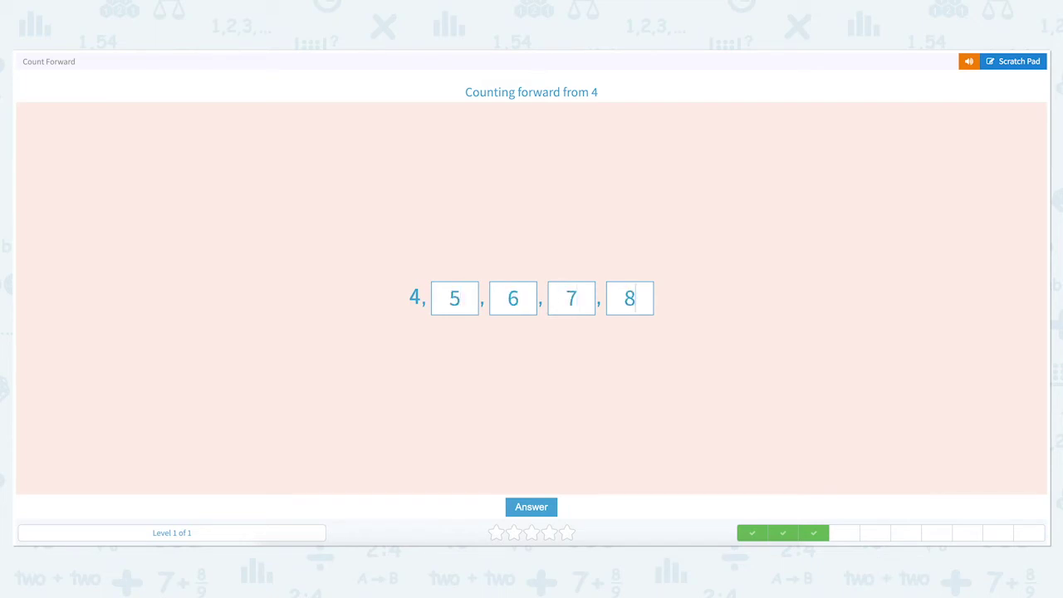
{"action": "left_click", "coordinate": [539, 506]}
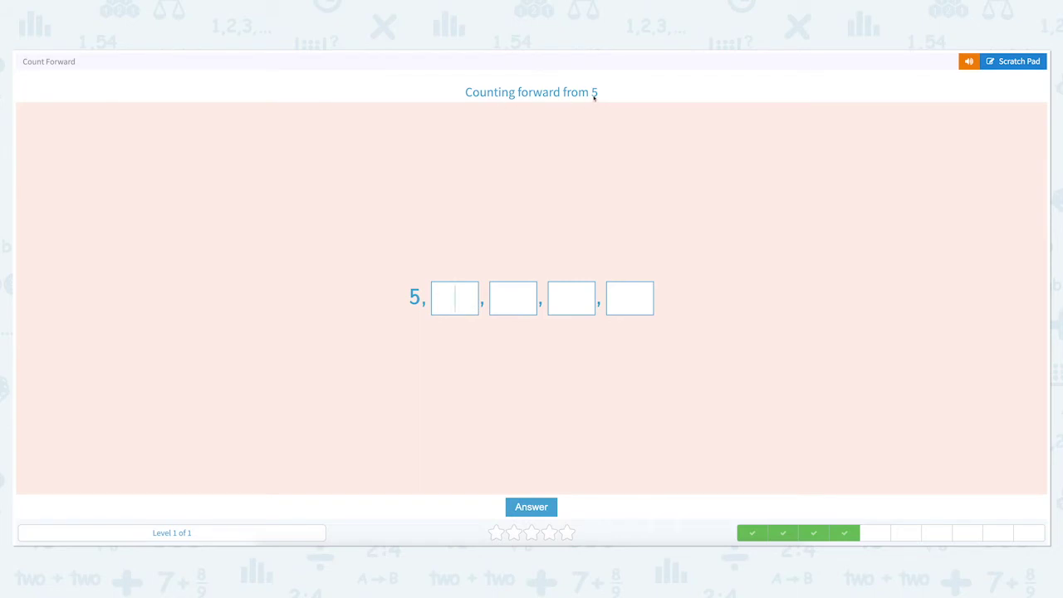
- On the scratch pad, circle 'forward', underline 5, sketch 6, 7 and 9, then clear it
{"action": "left_click", "coordinate": [1017, 63]}
{"action": "mouse_move", "coordinate": [559, 103]}
{"action": "left_mouse_down"}
{"action": "mouse_move", "coordinate": [538, 110]}
{"action": "mouse_move", "coordinate": [508, 90]}
{"action": "mouse_move", "coordinate": [568, 83]}
{"action": "mouse_move", "coordinate": [559, 102]}
{"action": "mouse_move", "coordinate": [598, 109]}
{"action": "mouse_move", "coordinate": [582, 85]}
{"action": "mouse_move", "coordinate": [608, 108]}
{"action": "left_mouse_up"}
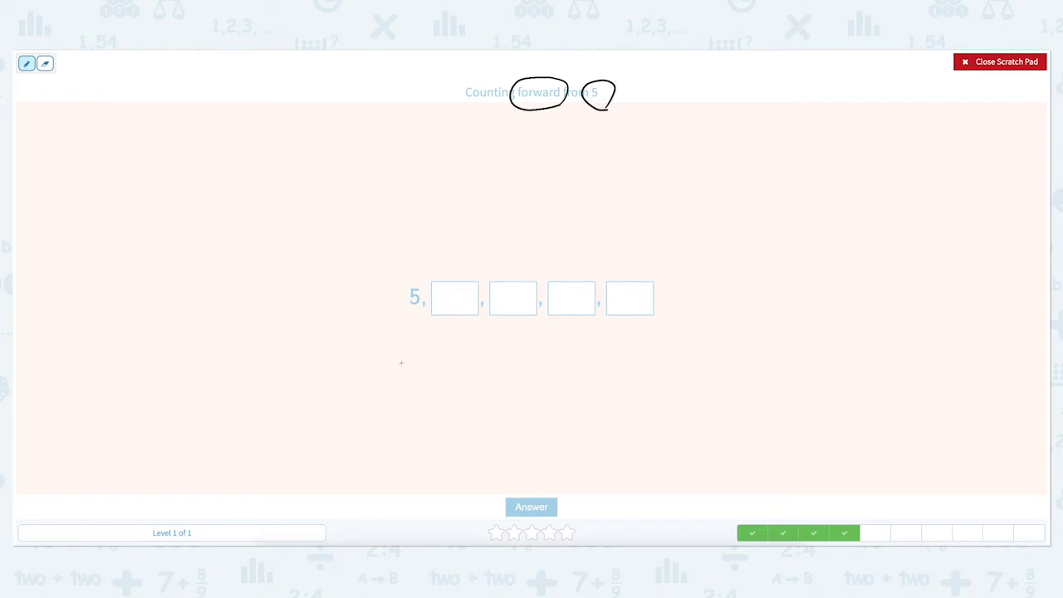
{"action": "left_click_drag", "start_coordinate": [404, 321], "coordinate": [425, 321]}
{"action": "mouse_move", "coordinate": [459, 287]}
{"action": "left_mouse_down"}
{"action": "mouse_move", "coordinate": [457, 310]}
{"action": "mouse_move", "coordinate": [451, 303]}
{"action": "left_mouse_up"}
{"action": "mouse_move", "coordinate": [509, 289]}
{"action": "left_mouse_down"}
{"action": "mouse_move", "coordinate": [523, 289]}
{"action": "mouse_move", "coordinate": [523, 312]}
{"action": "mouse_move", "coordinate": [560, 299]}
{"action": "mouse_move", "coordinate": [556, 312]}
{"action": "mouse_move", "coordinate": [566, 289]}
{"action": "left_mouse_up"}
{"action": "left_click_drag", "start_coordinate": [631, 283], "coordinate": [636, 316]}
{"action": "left_click", "coordinate": [1005, 66]}
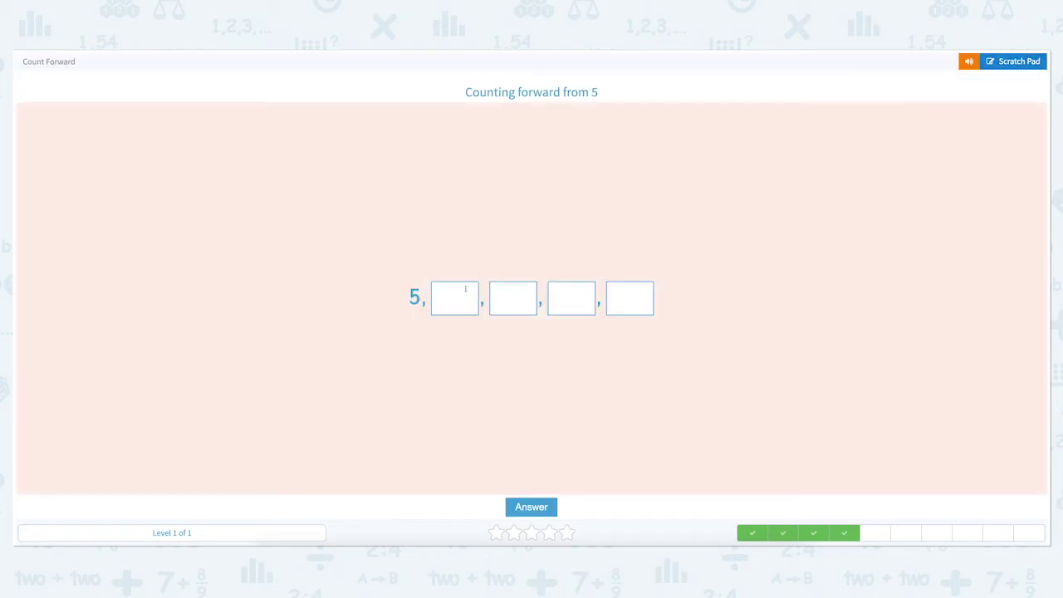
- Enter 6, 7, 8, 9 into the four answer boxes after 5
{"action": "left_click", "coordinate": [433, 302]}
{"action": "type", "text": "6"}
{"action": "type", "text": "7"}
{"action": "key", "text": "Tab"}
{"action": "type", "text": "8"}
{"action": "left_click", "coordinate": [616, 294]}
{"action": "type", "text": "9"}
- Submit the from-5 answer, then doodle the from-4 count (7, 8) on the scratch pad and clear it
{"action": "left_click", "coordinate": [528, 506]}
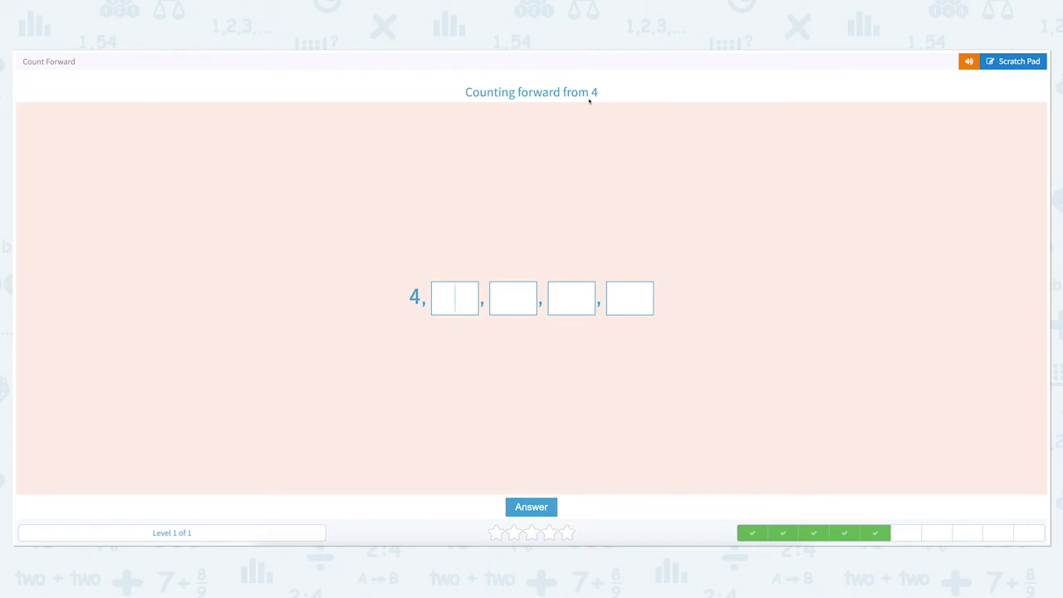
{"action": "left_click", "coordinate": [1026, 68]}
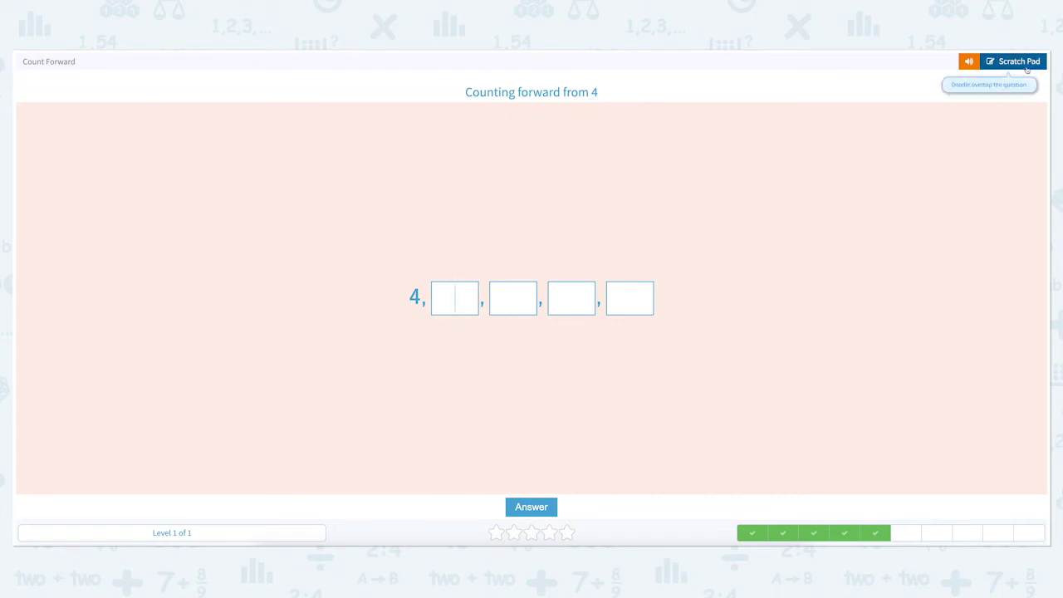
{"action": "mouse_move", "coordinate": [543, 108]}
{"action": "left_mouse_down"}
{"action": "mouse_move", "coordinate": [515, 106]}
{"action": "mouse_move", "coordinate": [580, 81]}
{"action": "mouse_move", "coordinate": [532, 118]}
{"action": "left_mouse_up"}
{"action": "mouse_move", "coordinate": [602, 109]}
{"action": "left_mouse_down"}
{"action": "mouse_move", "coordinate": [590, 92]}
{"action": "mouse_move", "coordinate": [617, 90]}
{"action": "mouse_move", "coordinate": [602, 116]}
{"action": "left_mouse_up"}
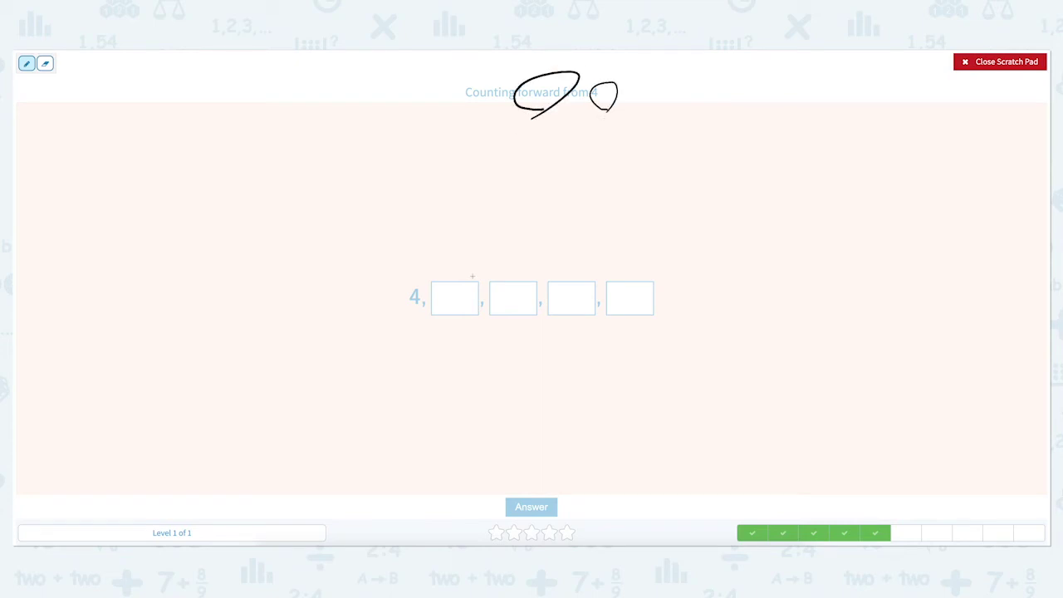
{"action": "mouse_move", "coordinate": [409, 317]}
{"action": "left_mouse_down"}
{"action": "mouse_move", "coordinate": [458, 291]}
{"action": "mouse_move", "coordinate": [444, 307]}
{"action": "mouse_move", "coordinate": [503, 313]}
{"action": "mouse_move", "coordinate": [499, 305]}
{"action": "left_mouse_up"}
{"action": "left_click_drag", "start_coordinate": [563, 299], "coordinate": [572, 315]}
{"action": "mouse_move", "coordinate": [633, 297]}
{"action": "left_mouse_down"}
{"action": "mouse_move", "coordinate": [625, 310]}
{"action": "mouse_move", "coordinate": [632, 299]}
{"action": "left_mouse_up"}
{"action": "left_click", "coordinate": [995, 71]}
- Enter 5, 6, 7, 8 in the four answer boxes and submit the answer
{"action": "left_click", "coordinate": [453, 292]}
{"action": "type", "text": "5"}
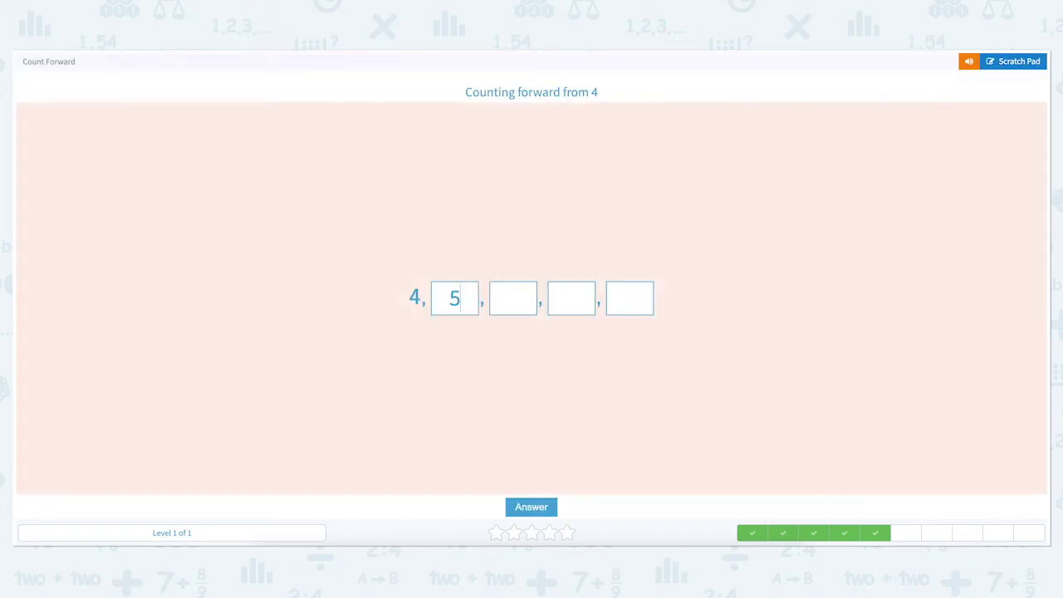
{"action": "left_click", "coordinate": [505, 291]}
{"action": "type", "text": "6"}
{"action": "left_click", "coordinate": [562, 289]}
{"action": "type", "text": "7"}
{"action": "left_click", "coordinate": [621, 289]}
{"action": "type", "text": "8"}
{"action": "left_click", "coordinate": [530, 506]}
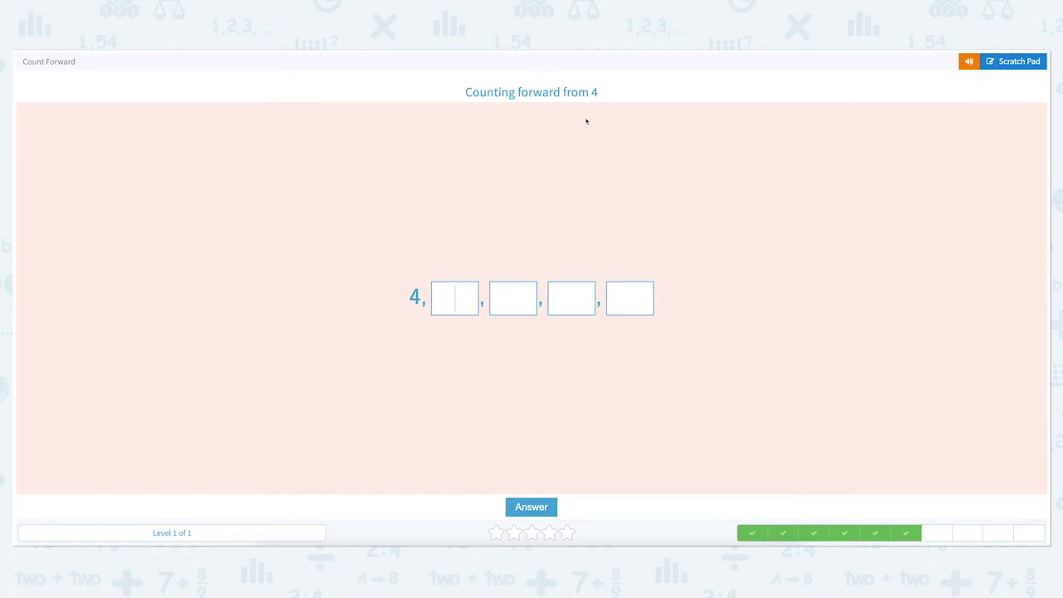
- On the scratch pad, circle 'forward', underline 4, sketch 5, 6, 7, then clear the doodles
{"action": "left_click", "coordinate": [1017, 61]}
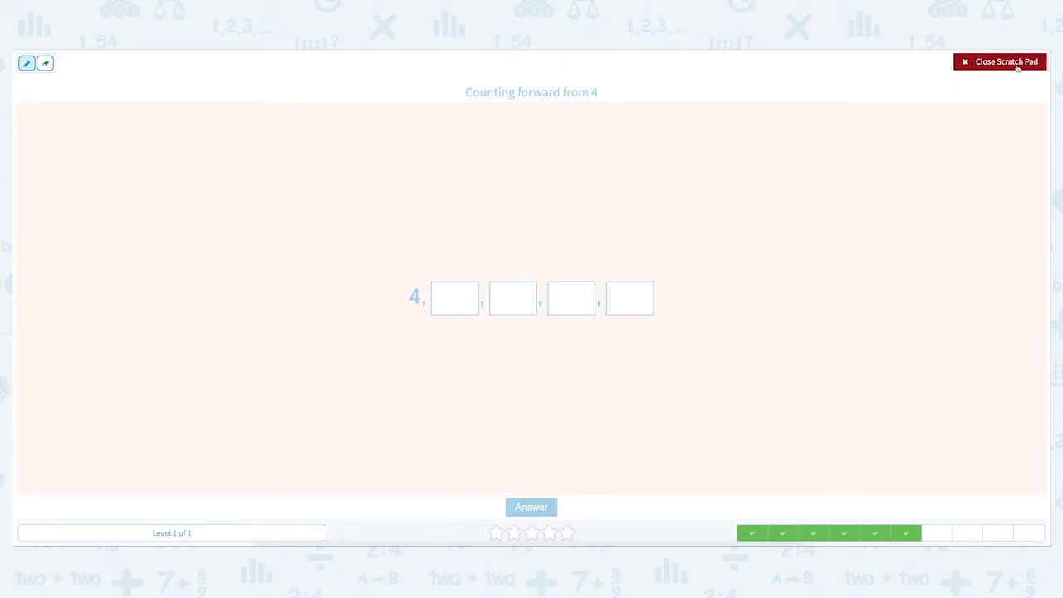
{"action": "mouse_move", "coordinate": [539, 124]}
{"action": "left_mouse_down"}
{"action": "mouse_move", "coordinate": [523, 72]}
{"action": "mouse_move", "coordinate": [541, 121]}
{"action": "mouse_move", "coordinate": [591, 79]}
{"action": "mouse_move", "coordinate": [610, 130]}
{"action": "left_mouse_up"}
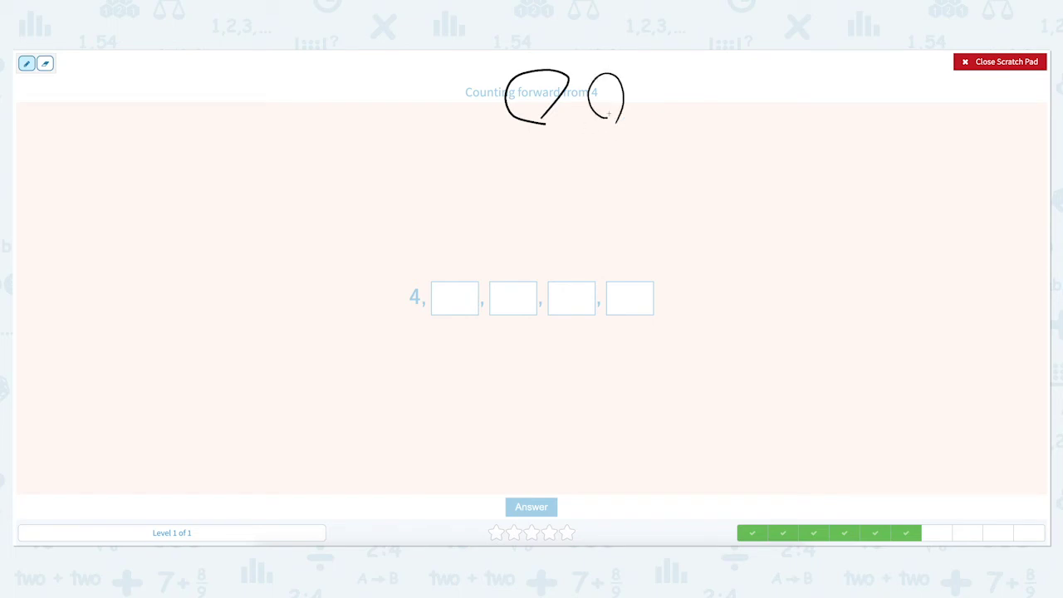
{"action": "left_click_drag", "start_coordinate": [411, 323], "coordinate": [420, 321]}
{"action": "mouse_move", "coordinate": [450, 285]}
{"action": "left_mouse_down"}
{"action": "mouse_move", "coordinate": [465, 285]}
{"action": "mouse_move", "coordinate": [450, 305]}
{"action": "left_mouse_up"}
{"action": "mouse_move", "coordinate": [517, 288]}
{"action": "left_mouse_down"}
{"action": "mouse_move", "coordinate": [515, 309]}
{"action": "mouse_move", "coordinate": [578, 288]}
{"action": "mouse_move", "coordinate": [574, 310]}
{"action": "left_mouse_up"}
{"action": "mouse_move", "coordinate": [646, 283]}
{"action": "left_mouse_down"}
{"action": "mouse_move", "coordinate": [636, 286]}
{"action": "mouse_move", "coordinate": [645, 313]}
{"action": "mouse_move", "coordinate": [653, 283]}
{"action": "left_mouse_up"}
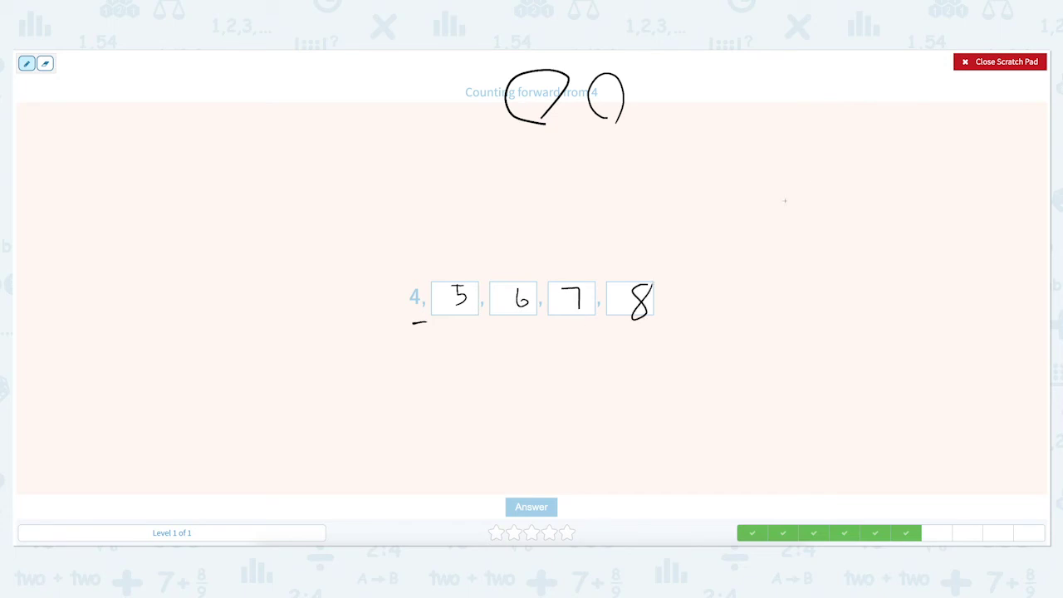
{"action": "left_click", "coordinate": [1003, 64]}
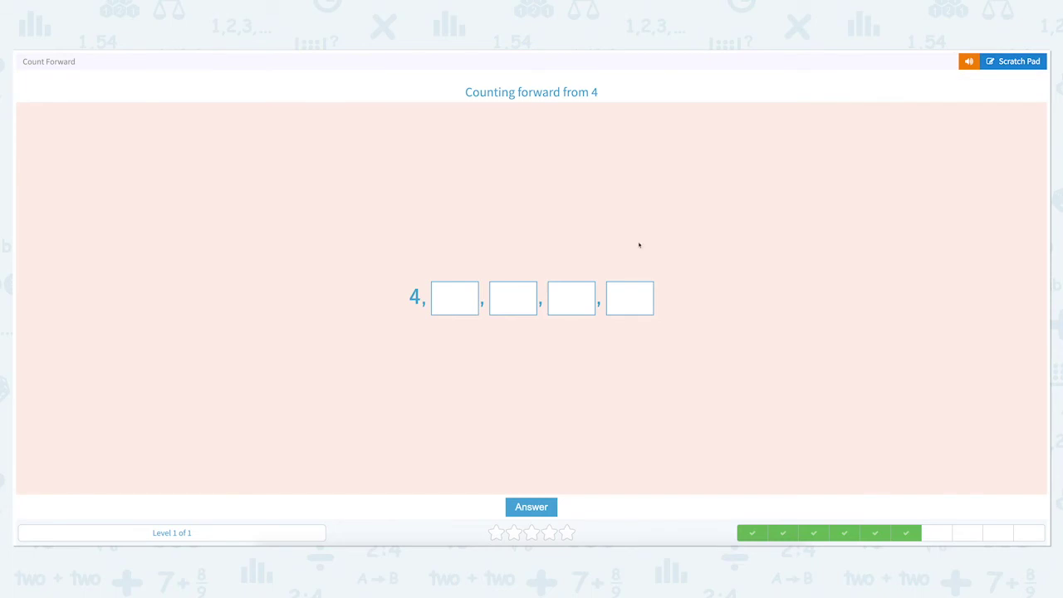
- Fill the four answer boxes with 5, 6, 7, 8 and submit the answer
{"action": "left_click", "coordinate": [452, 298]}
{"action": "type", "text": "5"}
{"action": "left_click", "coordinate": [512, 298]}
{"action": "type", "text": "6"}
{"action": "left_click", "coordinate": [558, 298]}
{"action": "type", "text": "7"}
{"action": "left_click", "coordinate": [613, 297]}
{"action": "type", "text": "8"}
{"action": "left_click", "coordinate": [531, 507]}
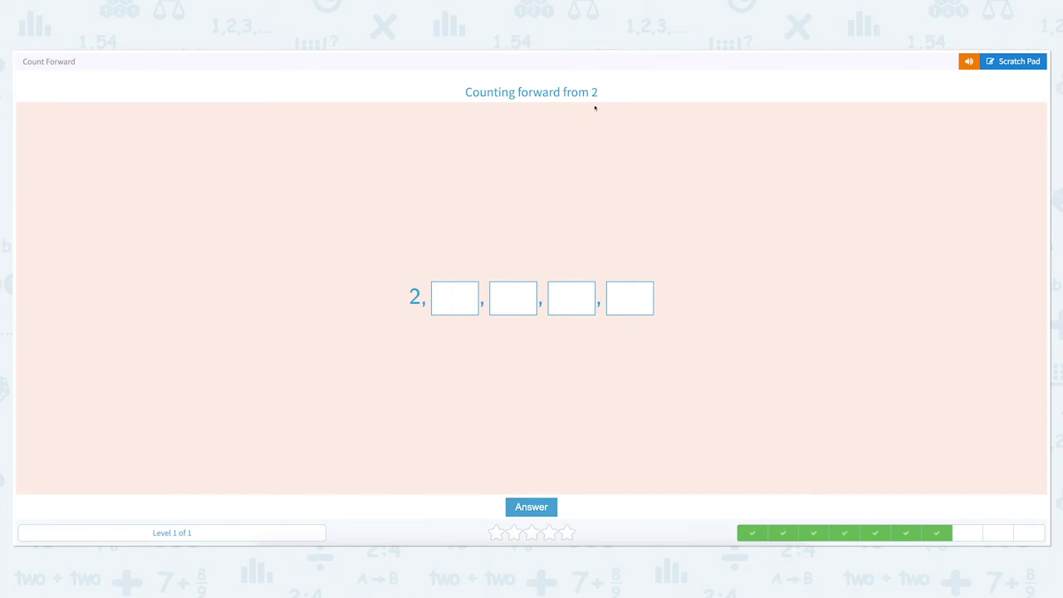
- On the scratch pad, circle 'forward', underline 2, sketch 3, 4 and 6, then clear it
{"action": "left_click", "coordinate": [1014, 62]}
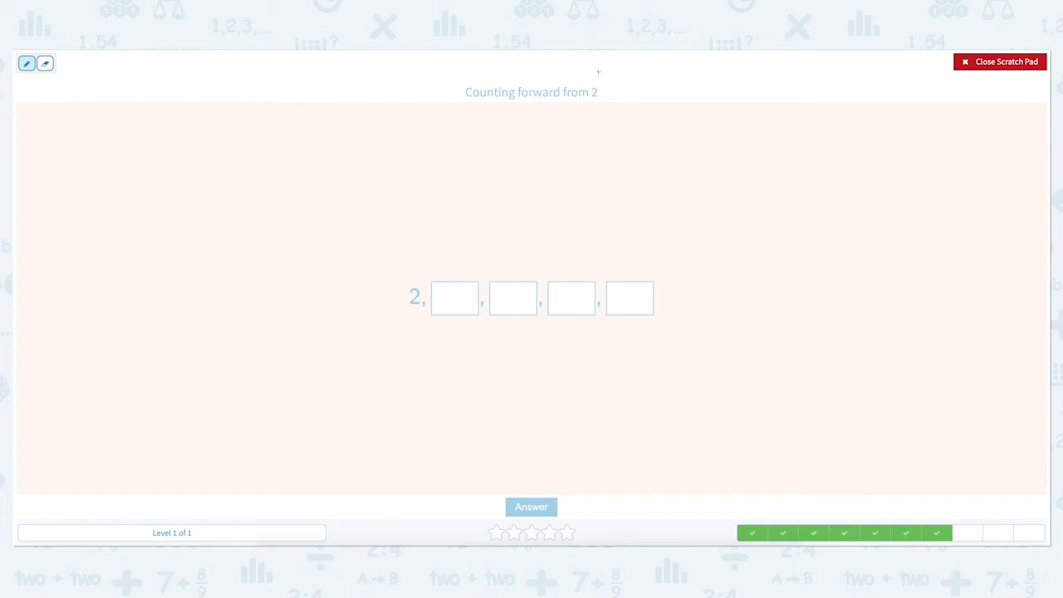
{"action": "mouse_move", "coordinate": [565, 83]}
{"action": "left_mouse_down"}
{"action": "mouse_move", "coordinate": [506, 107]}
{"action": "mouse_move", "coordinate": [571, 74]}
{"action": "mouse_move", "coordinate": [590, 83]}
{"action": "mouse_move", "coordinate": [584, 120]}
{"action": "left_mouse_up"}
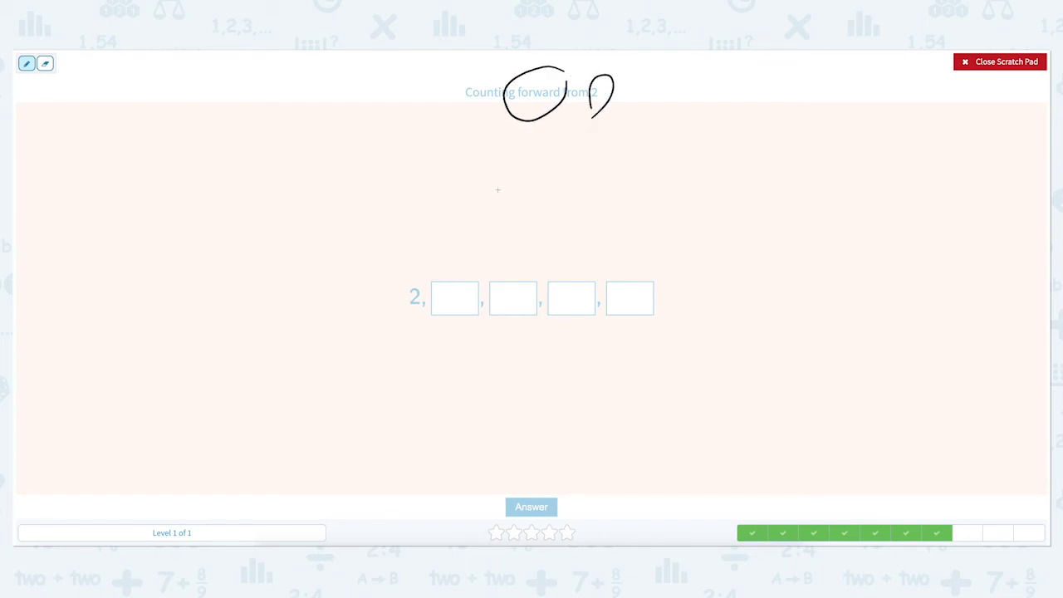
{"action": "left_click_drag", "start_coordinate": [406, 315], "coordinate": [423, 315]}
{"action": "mouse_move", "coordinate": [446, 292]}
{"action": "left_mouse_down"}
{"action": "mouse_move", "coordinate": [457, 296]}
{"action": "mouse_move", "coordinate": [447, 309]}
{"action": "left_mouse_up"}
{"action": "mouse_move", "coordinate": [506, 291]}
{"action": "left_mouse_down"}
{"action": "mouse_move", "coordinate": [506, 302]}
{"action": "mouse_move", "coordinate": [532, 302]}
{"action": "mouse_move", "coordinate": [519, 311]}
{"action": "mouse_move", "coordinate": [563, 291]}
{"action": "mouse_move", "coordinate": [555, 307]}
{"action": "left_mouse_up"}
{"action": "left_click_drag", "start_coordinate": [629, 293], "coordinate": [629, 303]}
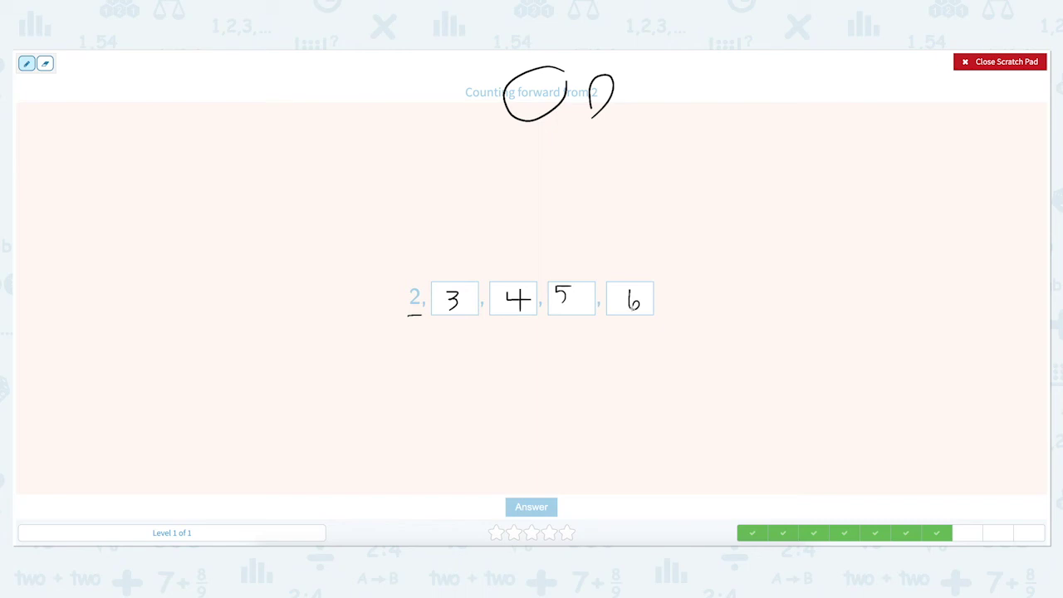
{"action": "left_click", "coordinate": [987, 64]}
- Enter 3, 4, 5, 6 in the four answer boxes and submit the answer
{"action": "left_click", "coordinate": [448, 300]}
{"action": "type", "text": "3"}
{"action": "left_click", "coordinate": [503, 298]}
{"action": "type", "text": "4"}
{"action": "left_click", "coordinate": [572, 299]}
{"action": "type", "text": "5"}
{"action": "left_click", "coordinate": [630, 302]}
{"action": "type", "text": "6"}
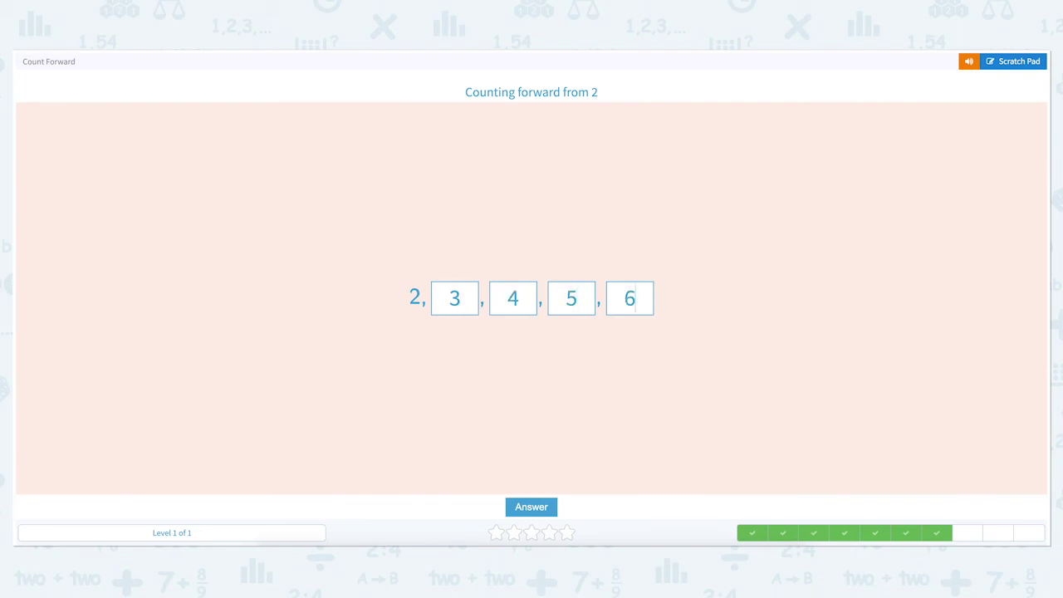
{"action": "left_click", "coordinate": [526, 504]}
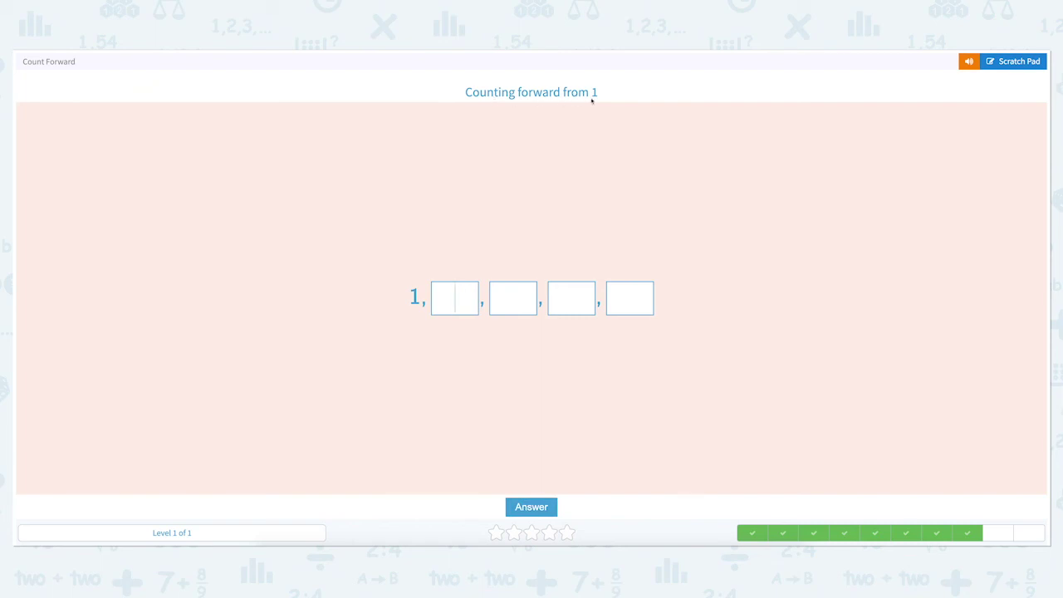
- On the scratch pad, circle 'forward', underline 1, sketch 2, 3 and 5, then clear it
{"action": "left_click", "coordinate": [1013, 62]}
{"action": "mouse_move", "coordinate": [563, 106]}
{"action": "left_mouse_down"}
{"action": "mouse_move", "coordinate": [520, 105]}
{"action": "mouse_move", "coordinate": [528, 79]}
{"action": "mouse_move", "coordinate": [563, 110]}
{"action": "mouse_move", "coordinate": [593, 107]}
{"action": "mouse_move", "coordinate": [585, 83]}
{"action": "mouse_move", "coordinate": [613, 81]}
{"action": "mouse_move", "coordinate": [609, 109]}
{"action": "left_mouse_up"}
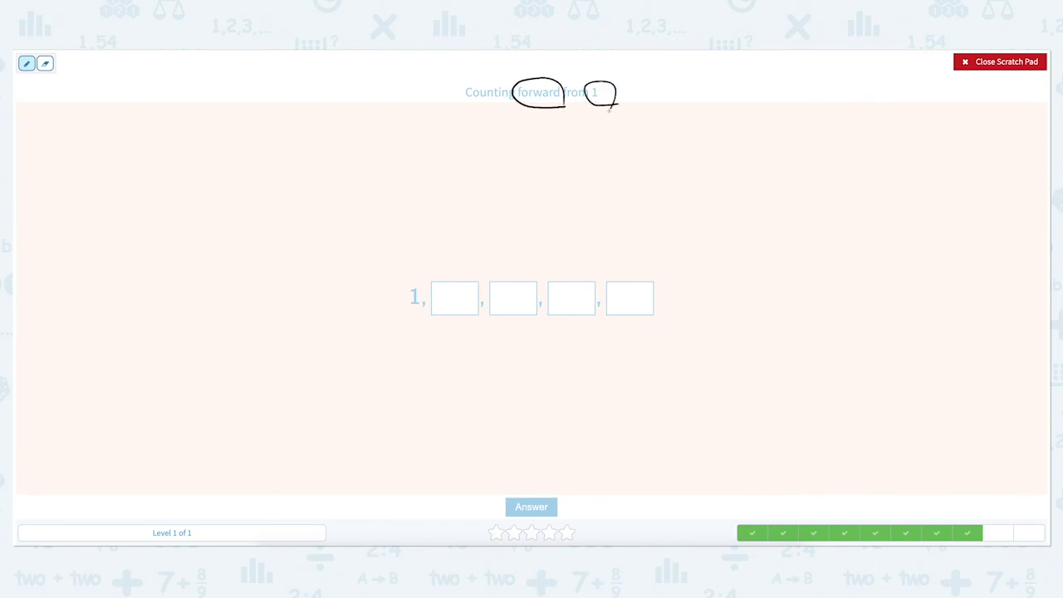
{"action": "left_click_drag", "start_coordinate": [410, 313], "coordinate": [421, 313]}
{"action": "mouse_move", "coordinate": [442, 292]}
{"action": "left_mouse_down"}
{"action": "mouse_move", "coordinate": [453, 290]}
{"action": "mouse_move", "coordinate": [451, 311]}
{"action": "left_mouse_up"}
{"action": "mouse_move", "coordinate": [508, 288]}
{"action": "left_mouse_down"}
{"action": "mouse_move", "coordinate": [520, 290]}
{"action": "mouse_move", "coordinate": [511, 313]}
{"action": "mouse_move", "coordinate": [575, 302]}
{"action": "mouse_move", "coordinate": [571, 312]}
{"action": "left_mouse_up"}
{"action": "mouse_move", "coordinate": [621, 290]}
{"action": "left_mouse_down"}
{"action": "mouse_move", "coordinate": [638, 289]}
{"action": "mouse_move", "coordinate": [619, 309]}
{"action": "left_mouse_up"}
{"action": "left_click", "coordinate": [1007, 63]}
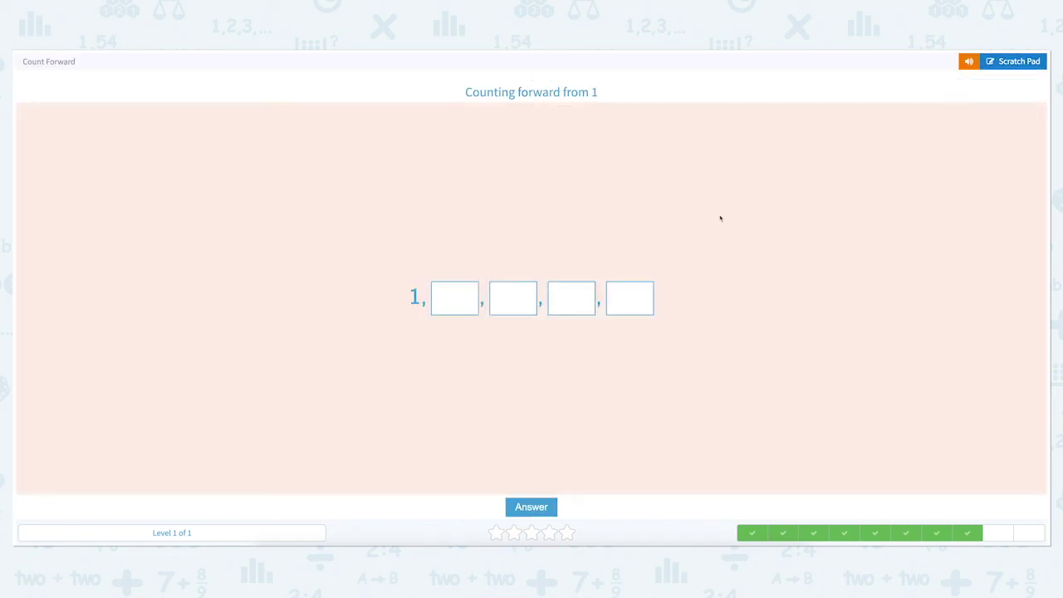
- Fill the four answer boxes with 2, 3, 4, 5 and submit the answer
{"action": "left_click", "coordinate": [475, 304]}
{"action": "type", "text": "2"}
{"action": "left_click", "coordinate": [503, 296]}
{"action": "type", "text": "3"}
{"action": "left_click", "coordinate": [557, 293]}
{"action": "type", "text": "4"}
{"action": "left_click", "coordinate": [612, 294]}
{"action": "type", "text": "5"}
{"action": "left_click", "coordinate": [513, 507]}
- On the Scratch Pad, mark 'forward' and the starting 4, and sketch 5 and 6, then clear it
{"action": "left_click", "coordinate": [1023, 72]}
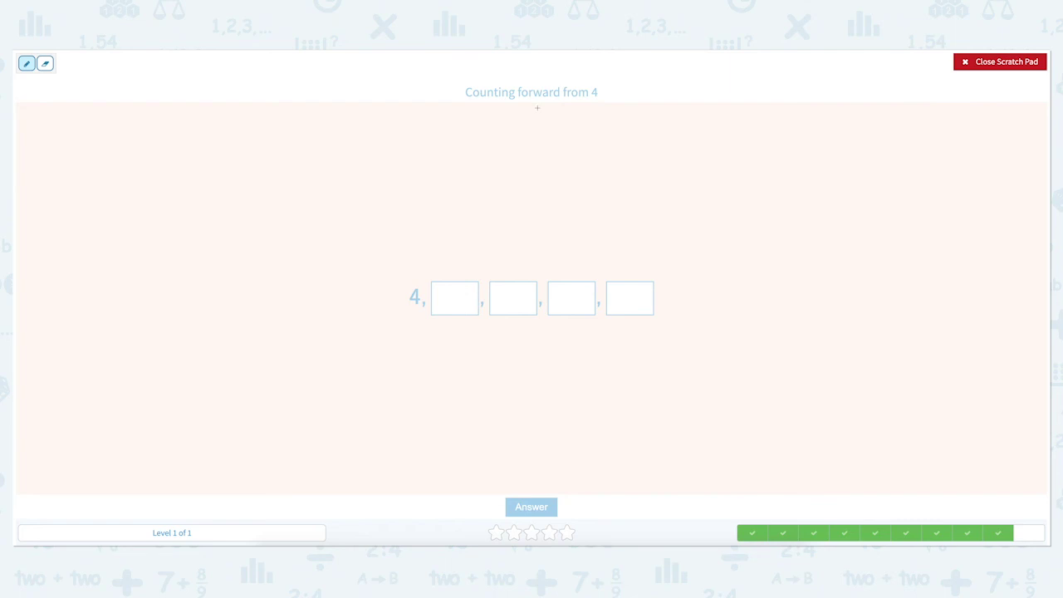
{"action": "mouse_move", "coordinate": [534, 108]}
{"action": "left_mouse_down"}
{"action": "mouse_move", "coordinate": [528, 78]}
{"action": "mouse_move", "coordinate": [538, 114]}
{"action": "left_mouse_up"}
{"action": "mouse_move", "coordinate": [617, 112]}
{"action": "left_mouse_down"}
{"action": "mouse_move", "coordinate": [588, 94]}
{"action": "mouse_move", "coordinate": [631, 110]}
{"action": "left_mouse_up"}
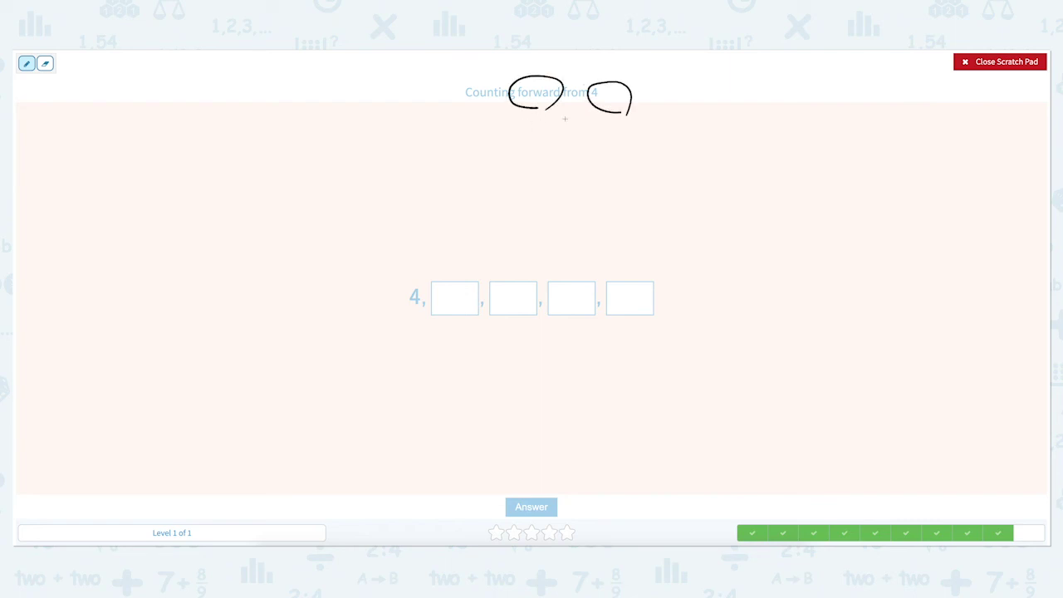
{"action": "left_click_drag", "start_coordinate": [408, 315], "coordinate": [425, 315]}
{"action": "mouse_move", "coordinate": [441, 292]}
{"action": "left_mouse_down"}
{"action": "mouse_move", "coordinate": [450, 293]}
{"action": "mouse_move", "coordinate": [440, 313]}
{"action": "left_mouse_up"}
{"action": "mouse_move", "coordinate": [521, 294]}
{"action": "left_mouse_down"}
{"action": "mouse_move", "coordinate": [517, 312]}
{"action": "mouse_move", "coordinate": [622, 299]}
{"action": "mouse_move", "coordinate": [621, 313]}
{"action": "mouse_move", "coordinate": [635, 287]}
{"action": "left_mouse_up"}
{"action": "left_click", "coordinate": [991, 64]}
- Enter 5, 6, 7, 8 in the four answer boxes and submit the final question
{"action": "left_click", "coordinate": [455, 299]}
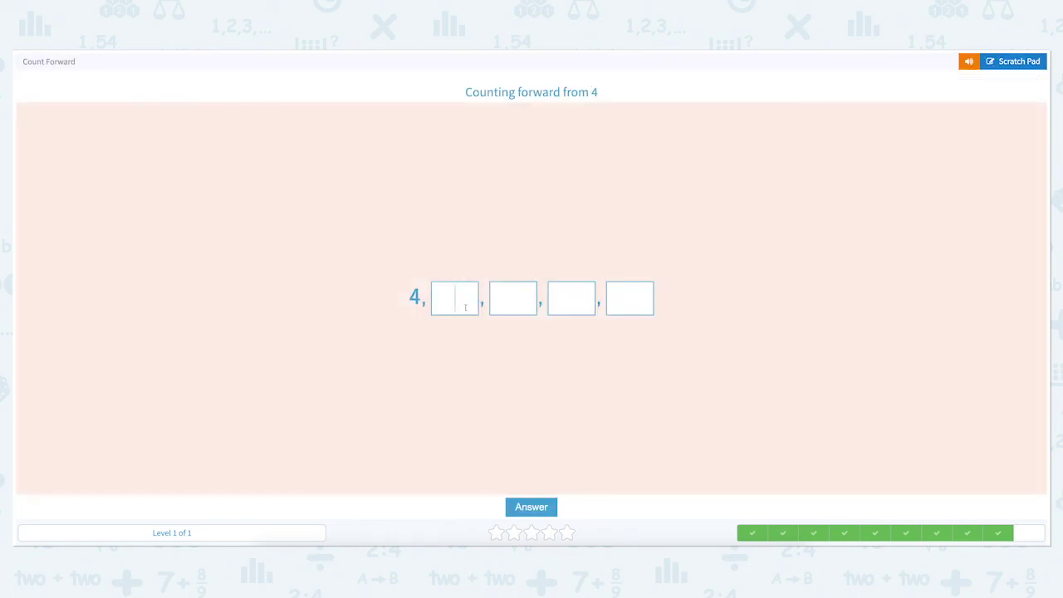
{"action": "type", "text": "5"}
{"action": "left_click", "coordinate": [503, 306]}
{"action": "type", "text": "6"}
{"action": "left_click", "coordinate": [554, 296]}
{"action": "type", "text": "7"}
{"action": "left_click", "coordinate": [618, 294]}
{"action": "type", "text": "8"}
{"action": "left_click", "coordinate": [531, 508]}
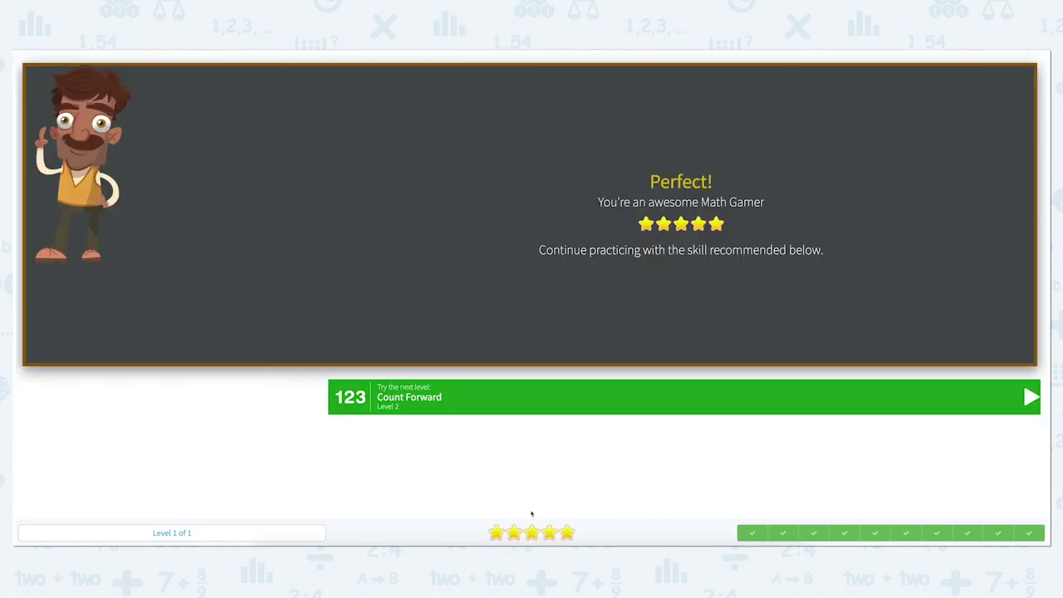